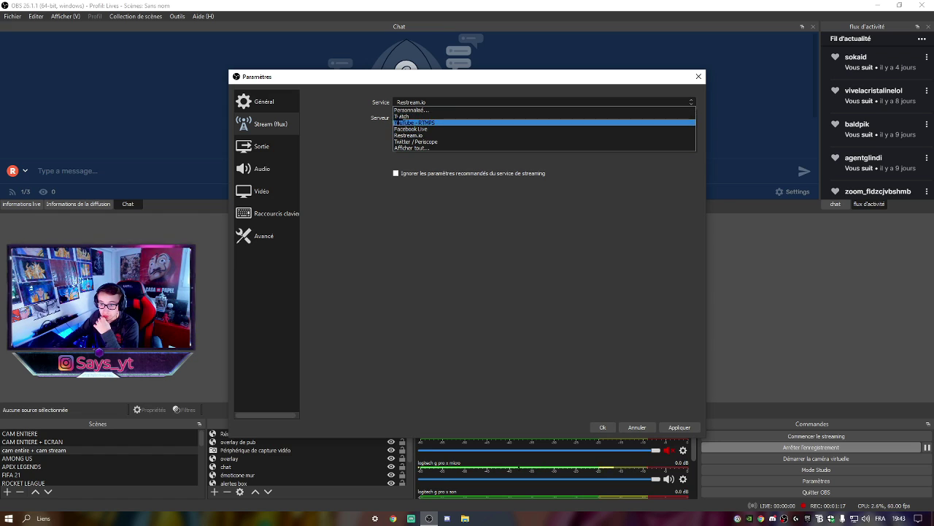
Keep Restream.io as the streaming service and review the output settings for recording, replay buffer and streaming
{"action": "left_click", "coordinate": [359, 125]}
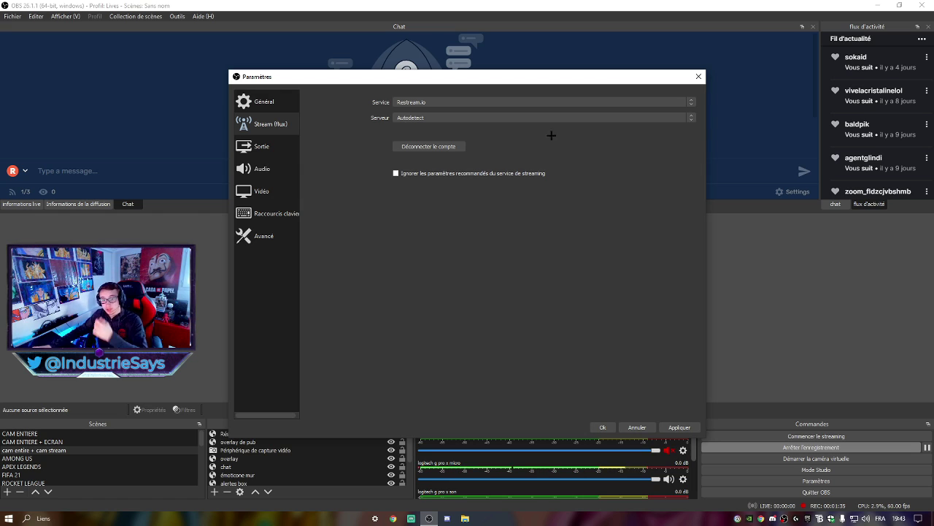
{"action": "left_click", "coordinate": [258, 148]}
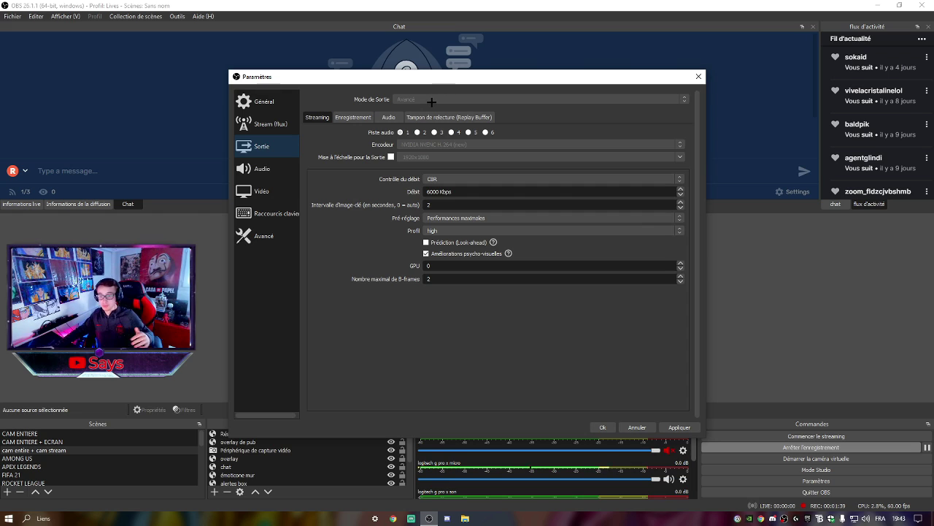
{"action": "left_click", "coordinate": [352, 117]}
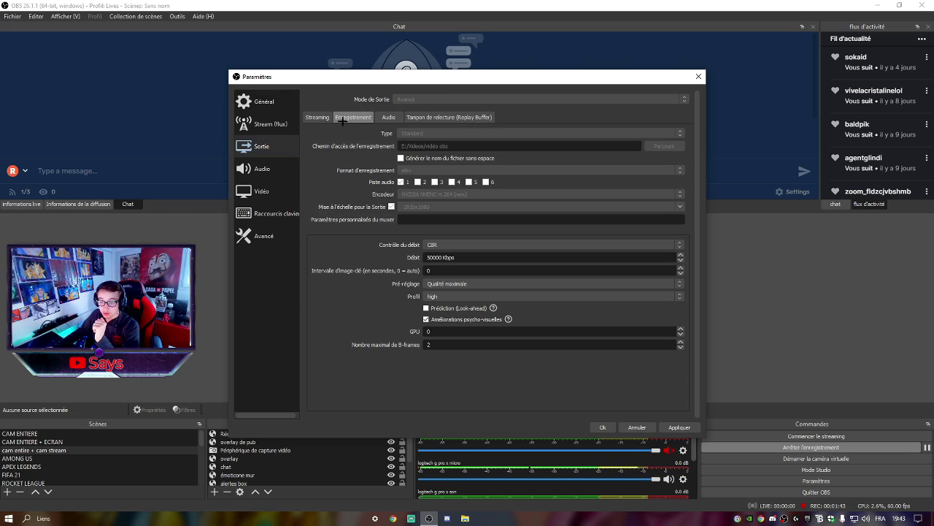
{"action": "left_click", "coordinate": [431, 118]}
{"action": "left_click", "coordinate": [352, 117]}
{"action": "left_click", "coordinate": [430, 117]}
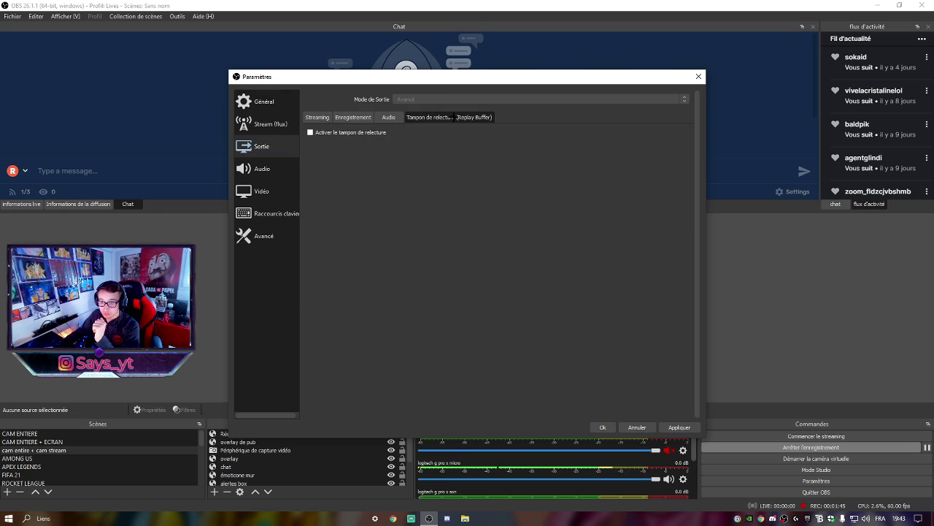
{"action": "left_click", "coordinate": [353, 117]}
{"action": "left_click", "coordinate": [425, 115]}
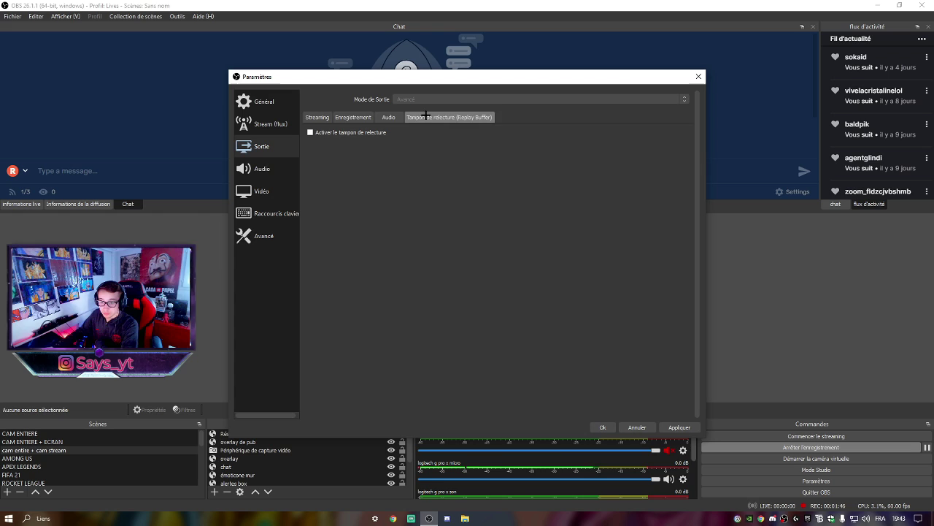
{"action": "left_click", "coordinate": [369, 116]}
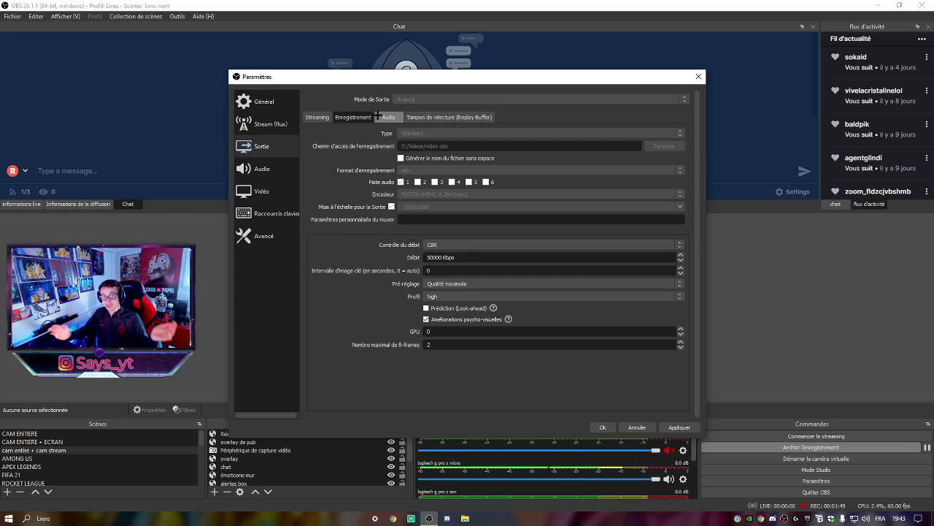
{"action": "left_click", "coordinate": [317, 117]}
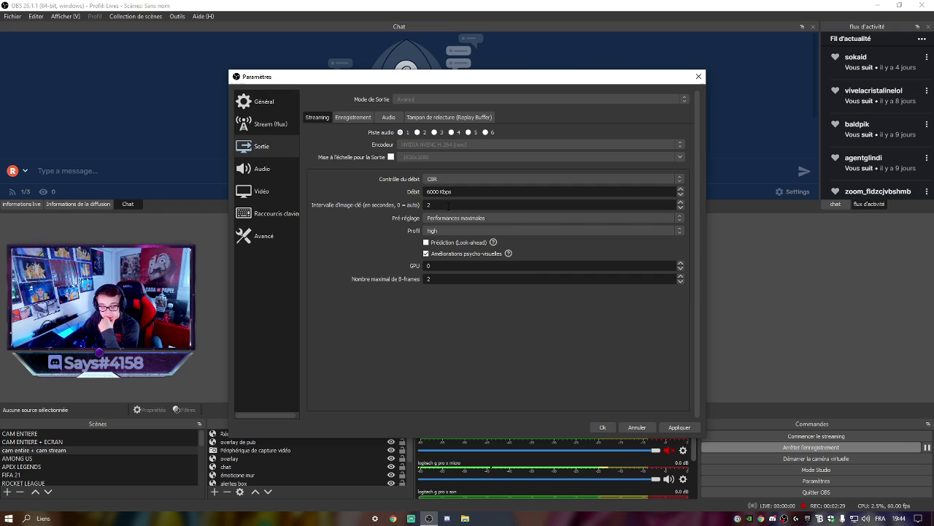
Set the rate control of the recording output to VBR
{"action": "left_click", "coordinate": [353, 117]}
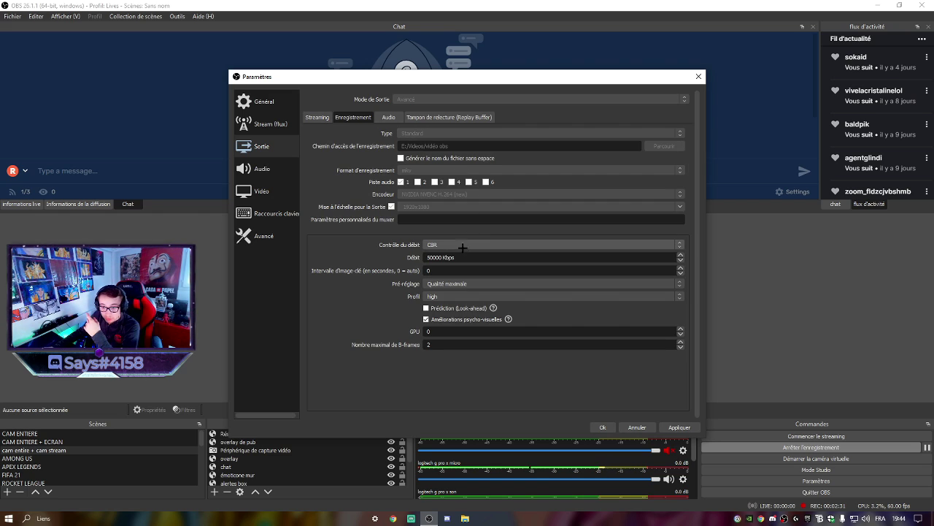
{"action": "left_click", "coordinate": [547, 245]}
{"action": "left_click", "coordinate": [547, 254]}
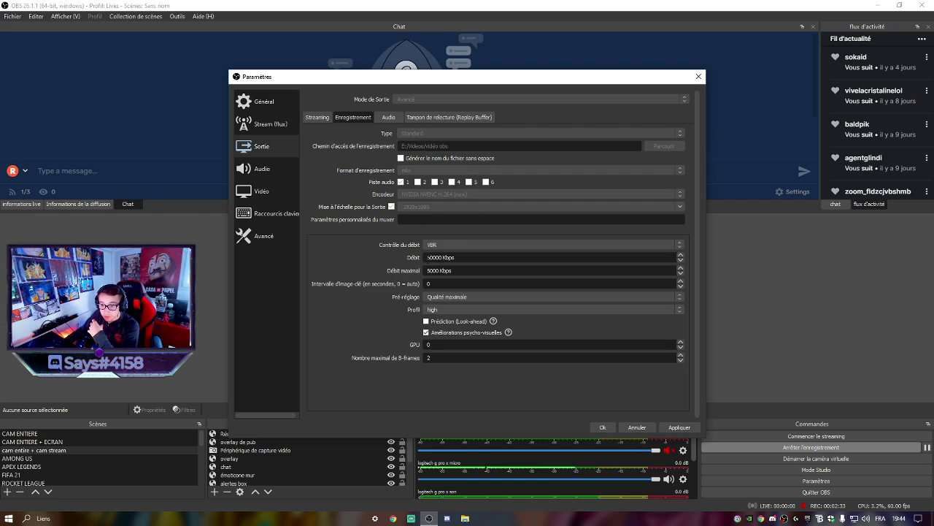
Switch the rate control of the streaming output to VBR and return it to CBR
{"action": "left_click", "coordinate": [317, 116]}
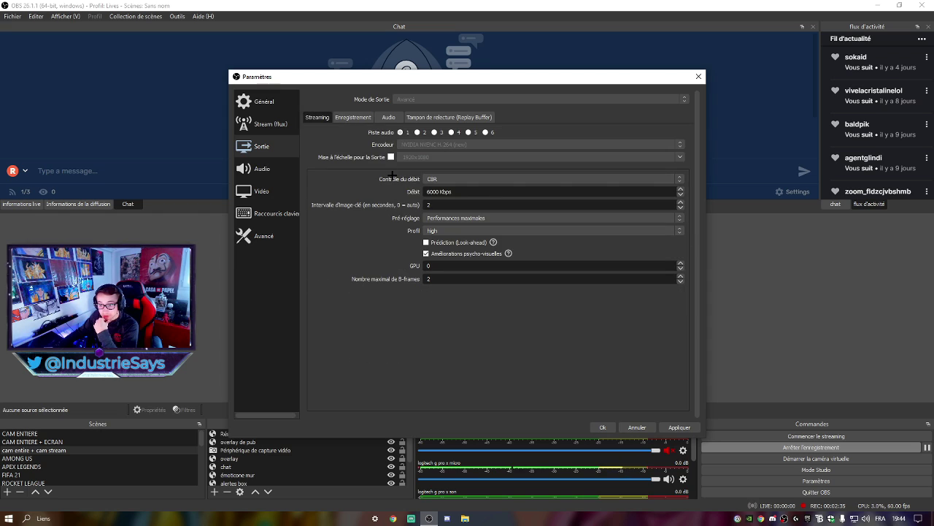
{"action": "left_click", "coordinate": [442, 182]}
{"action": "left_click", "coordinate": [452, 199]}
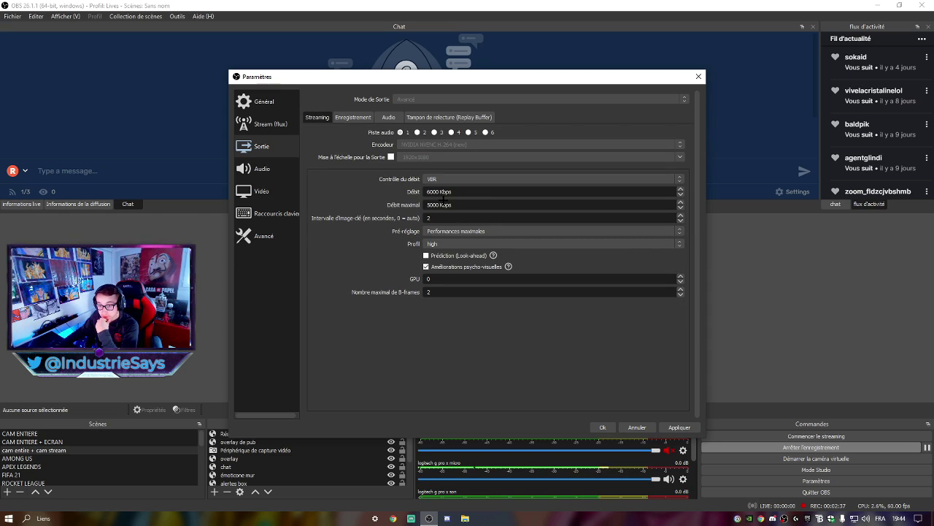
{"action": "left_click", "coordinate": [452, 178]}
{"action": "left_click", "coordinate": [446, 187]}
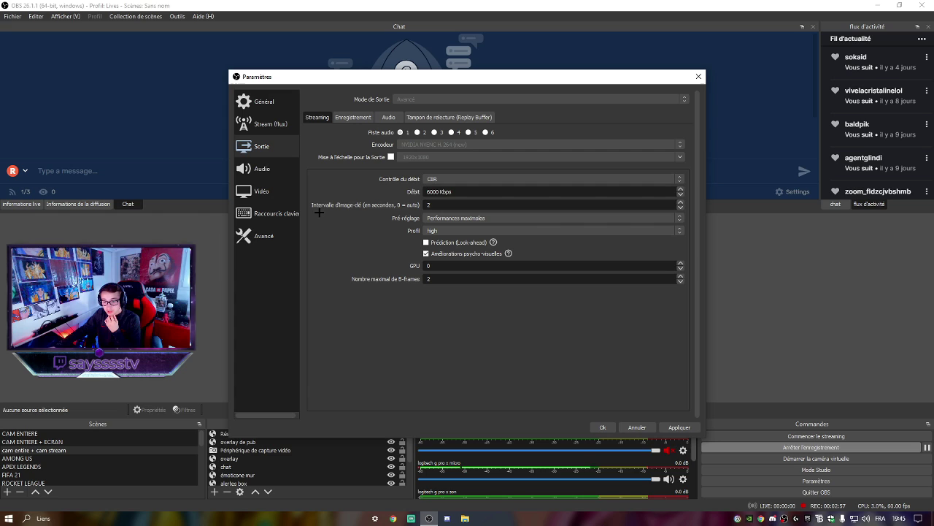
Examine the available encoder presets and profiles for the streaming output, keeping Performances maximales and high
{"action": "left_click", "coordinate": [456, 217]}
{"action": "left_click", "coordinate": [459, 245]}
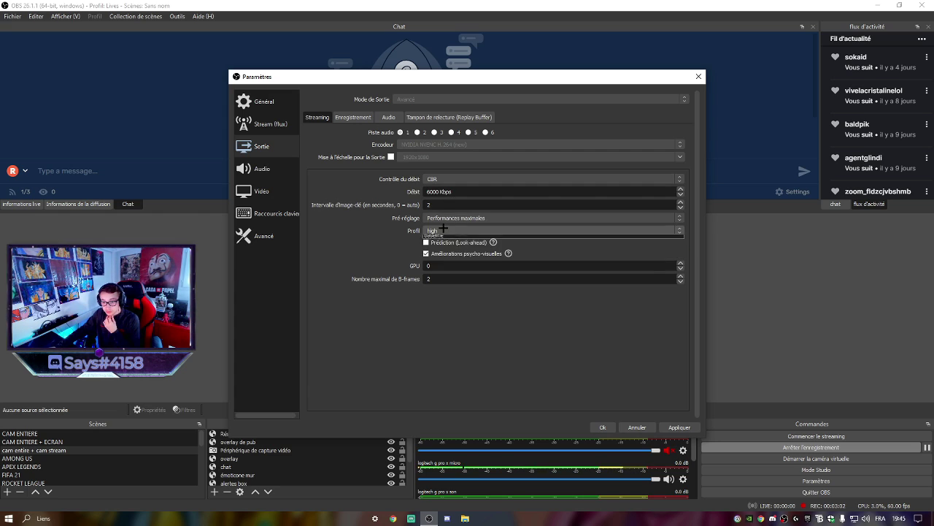
{"action": "left_click", "coordinate": [453, 230]}
{"action": "left_click", "coordinate": [437, 241]}
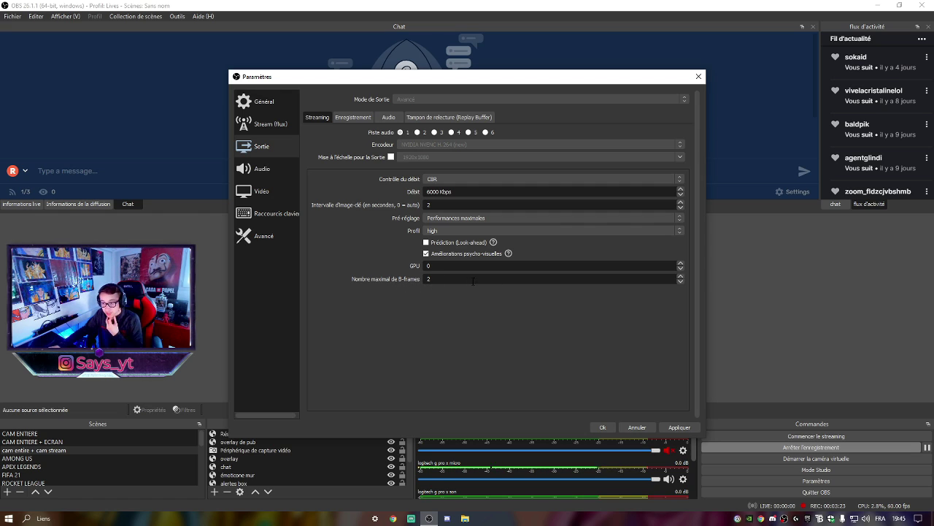
Review the audio settings, examining the devices offered for desktop audio and for the microphone without changing them
{"action": "left_click", "coordinate": [276, 172]}
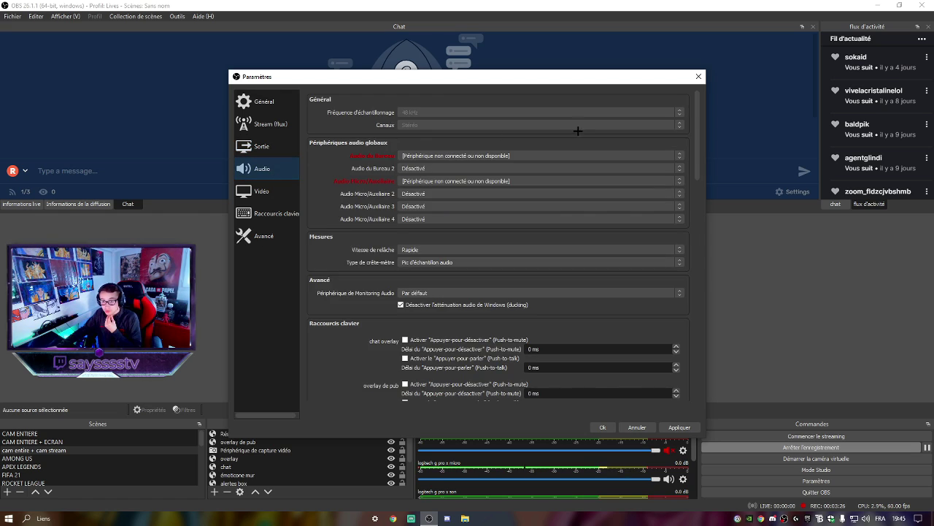
{"action": "left_click_drag", "start_coordinate": [490, 77], "coordinate": [616, 51]}
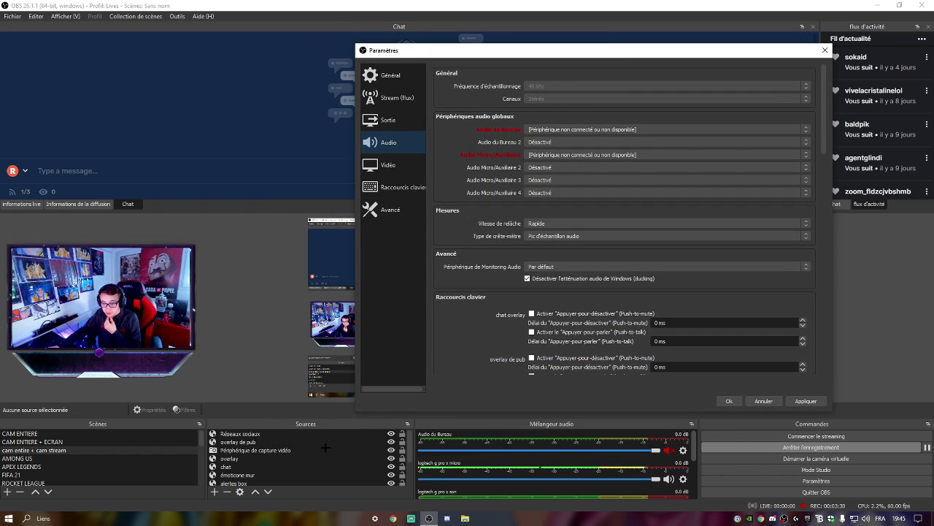
{"action": "left_click", "coordinate": [549, 128]}
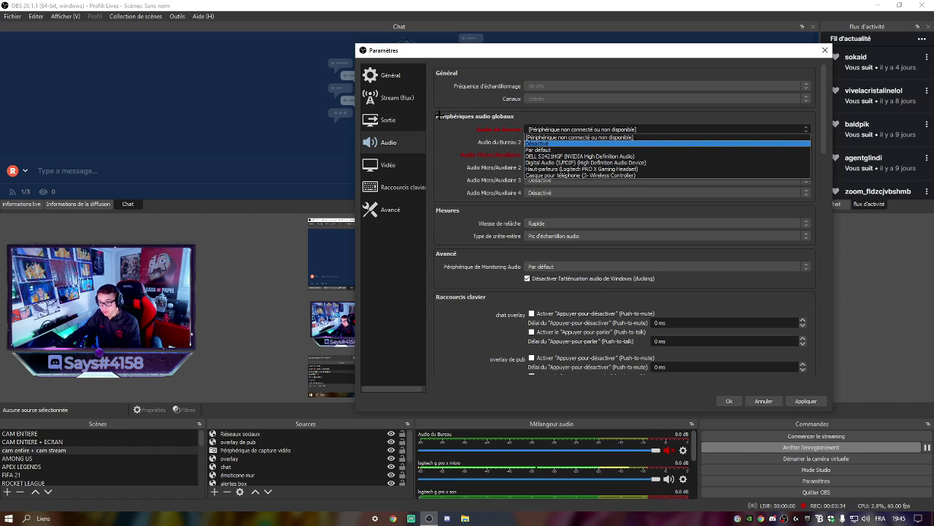
{"action": "left_click", "coordinate": [429, 134]}
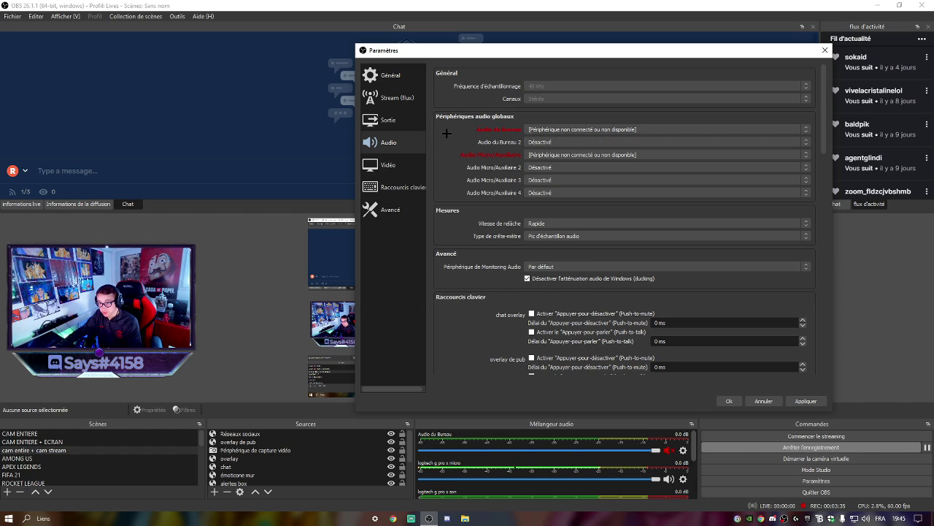
{"action": "left_click", "coordinate": [554, 156]}
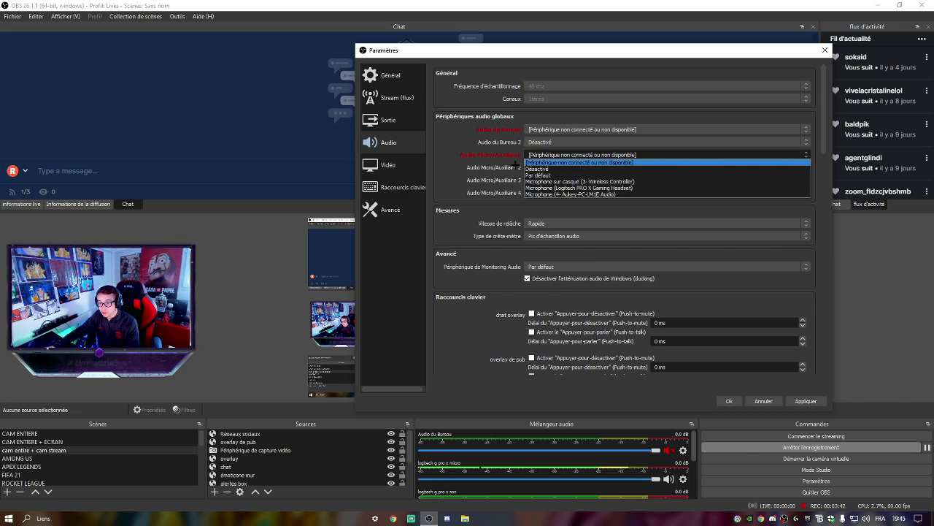
{"action": "left_click", "coordinate": [471, 173]}
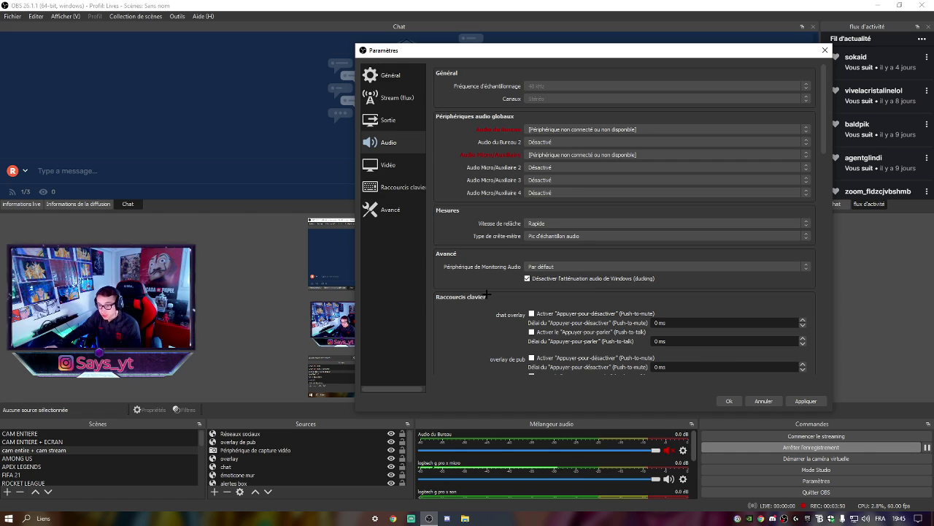
{"action": "scroll", "coordinate": [525, 219], "scroll_direction": "down", "scroll_amount": 3}
{"action": "scroll", "coordinate": [526, 219], "scroll_direction": "up", "scroll_amount": 3}
Look through the video settings, the hotkey assignments and the advanced settings
{"action": "left_click", "coordinate": [390, 164]}
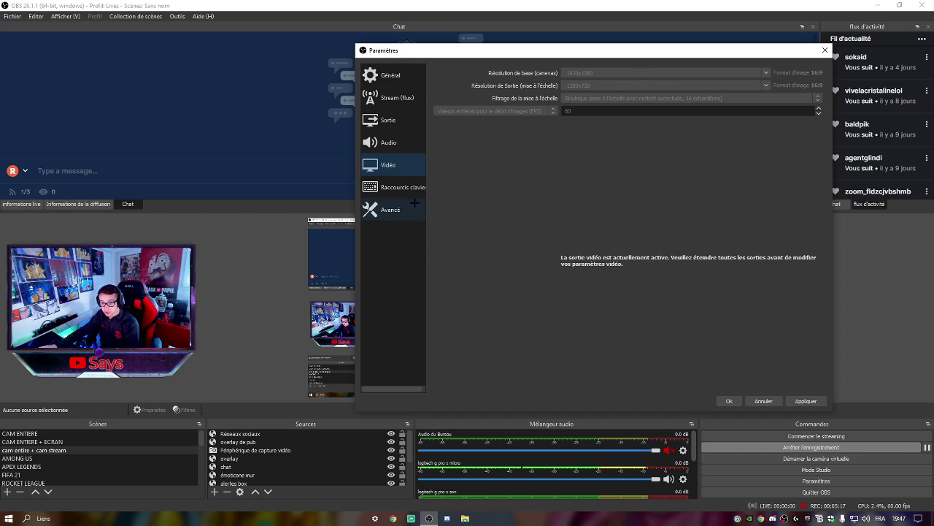
{"action": "left_click", "coordinate": [395, 187]}
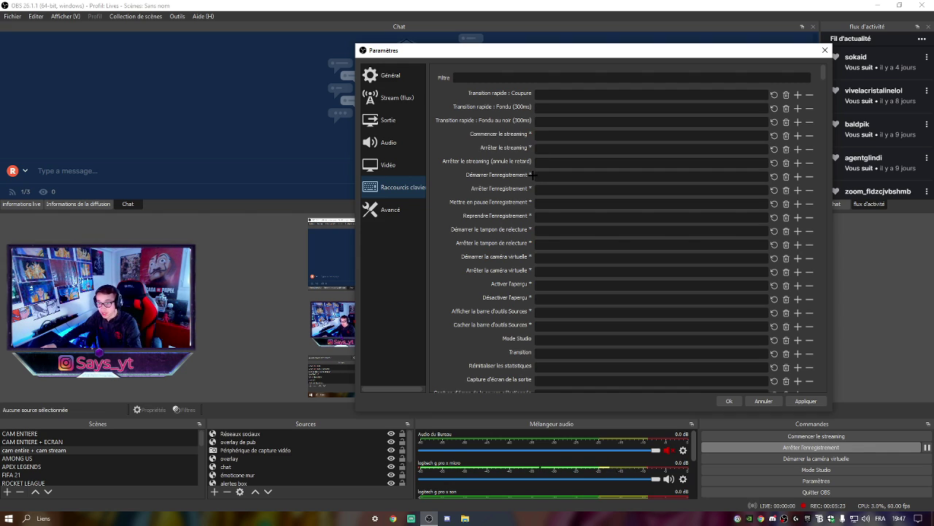
{"action": "scroll", "coordinate": [555, 260], "scroll_direction": "down", "scroll_amount": 6}
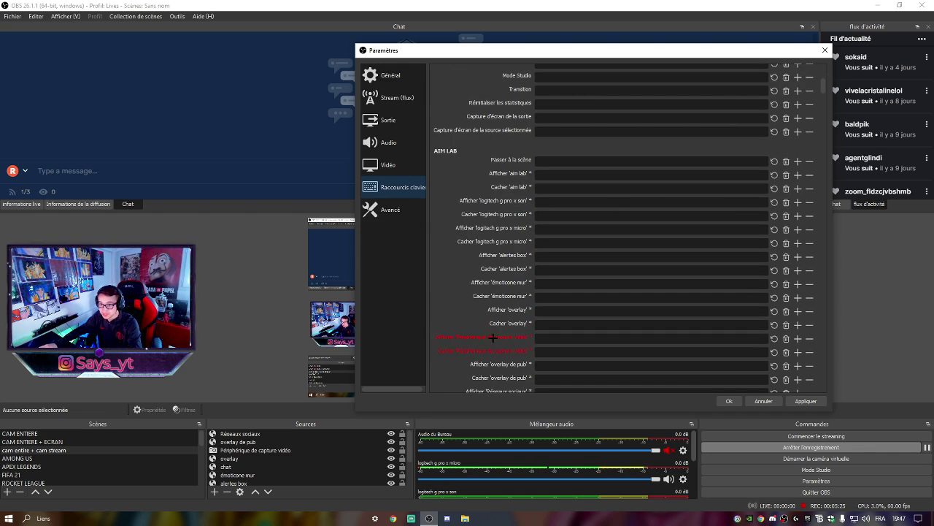
{"action": "scroll", "coordinate": [555, 259], "scroll_direction": "down", "scroll_amount": 5}
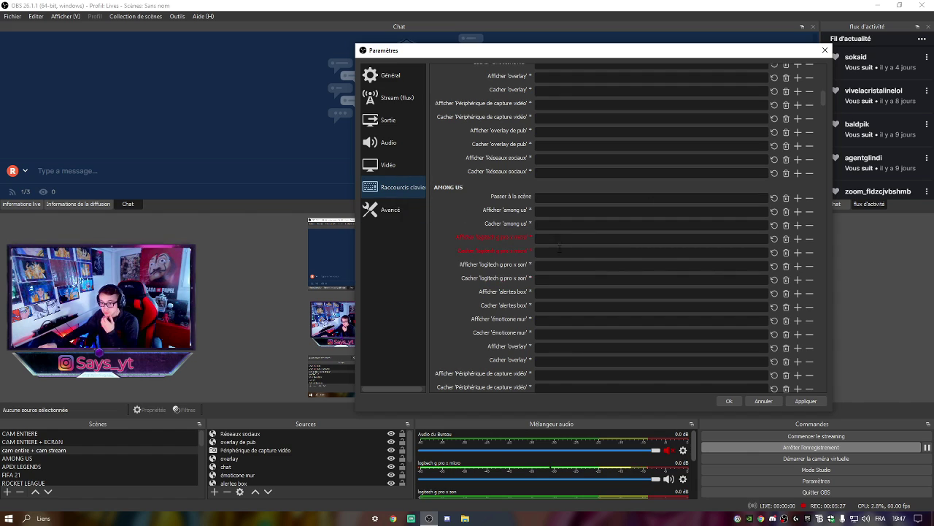
{"action": "left_click", "coordinate": [386, 211]}
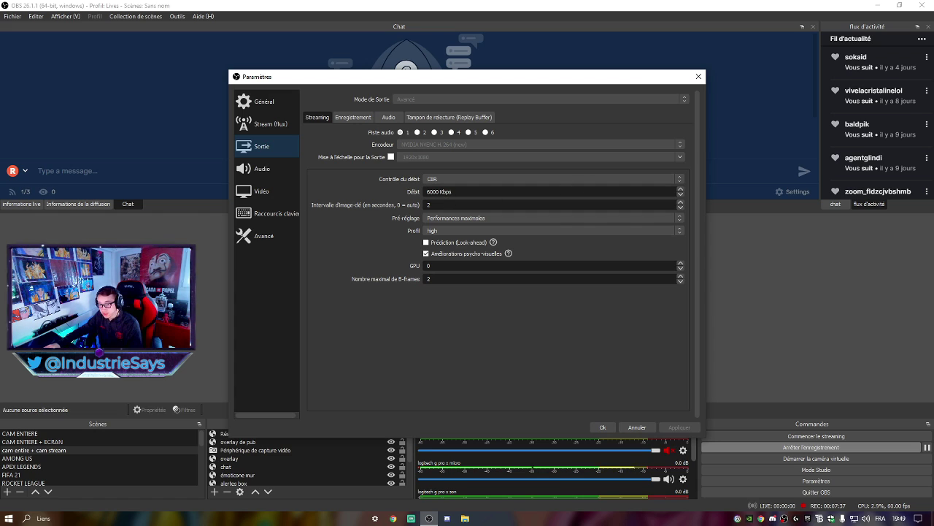
Check the advanced and video settings again and close the settings without saving
{"action": "left_click", "coordinate": [263, 235]}
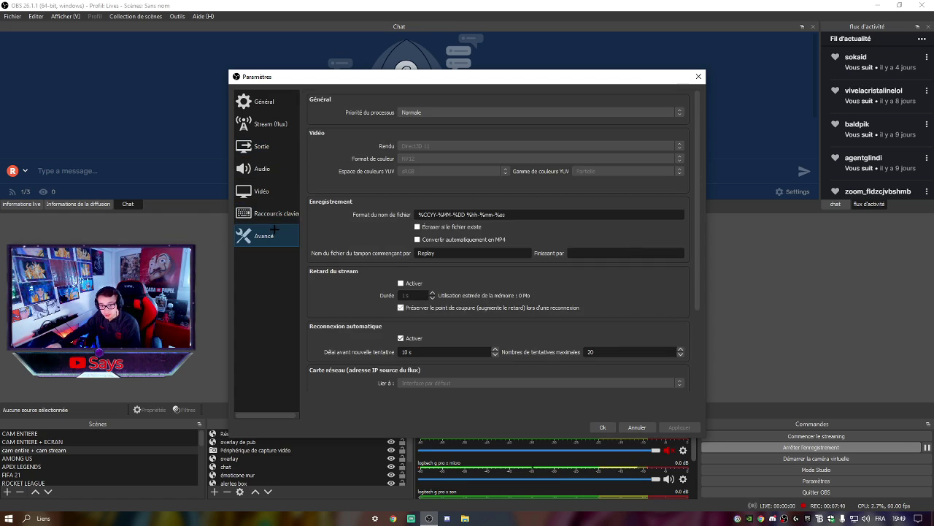
{"action": "left_click", "coordinate": [265, 189]}
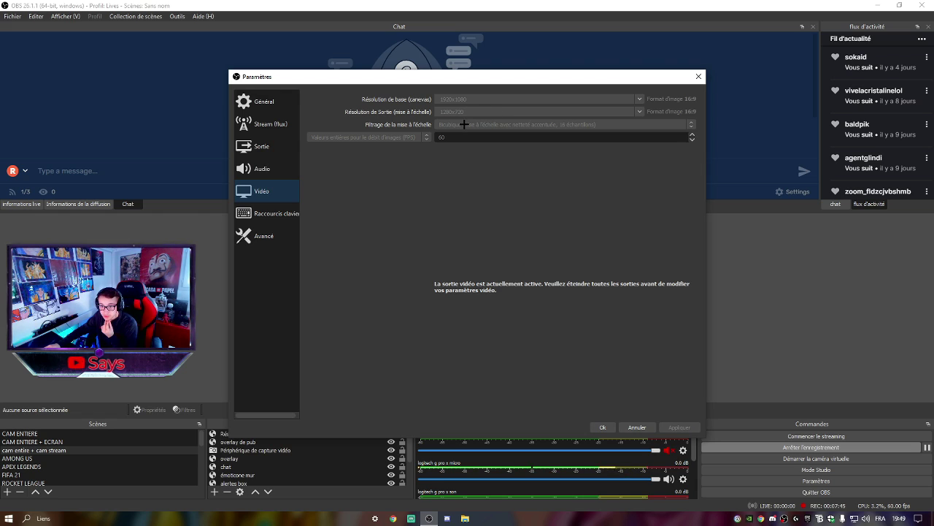
{"action": "left_click", "coordinate": [638, 427]}
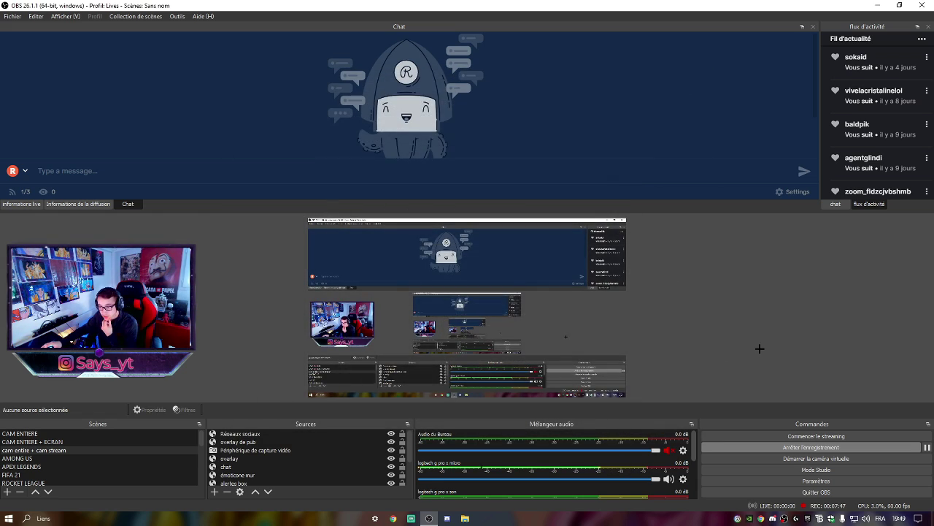